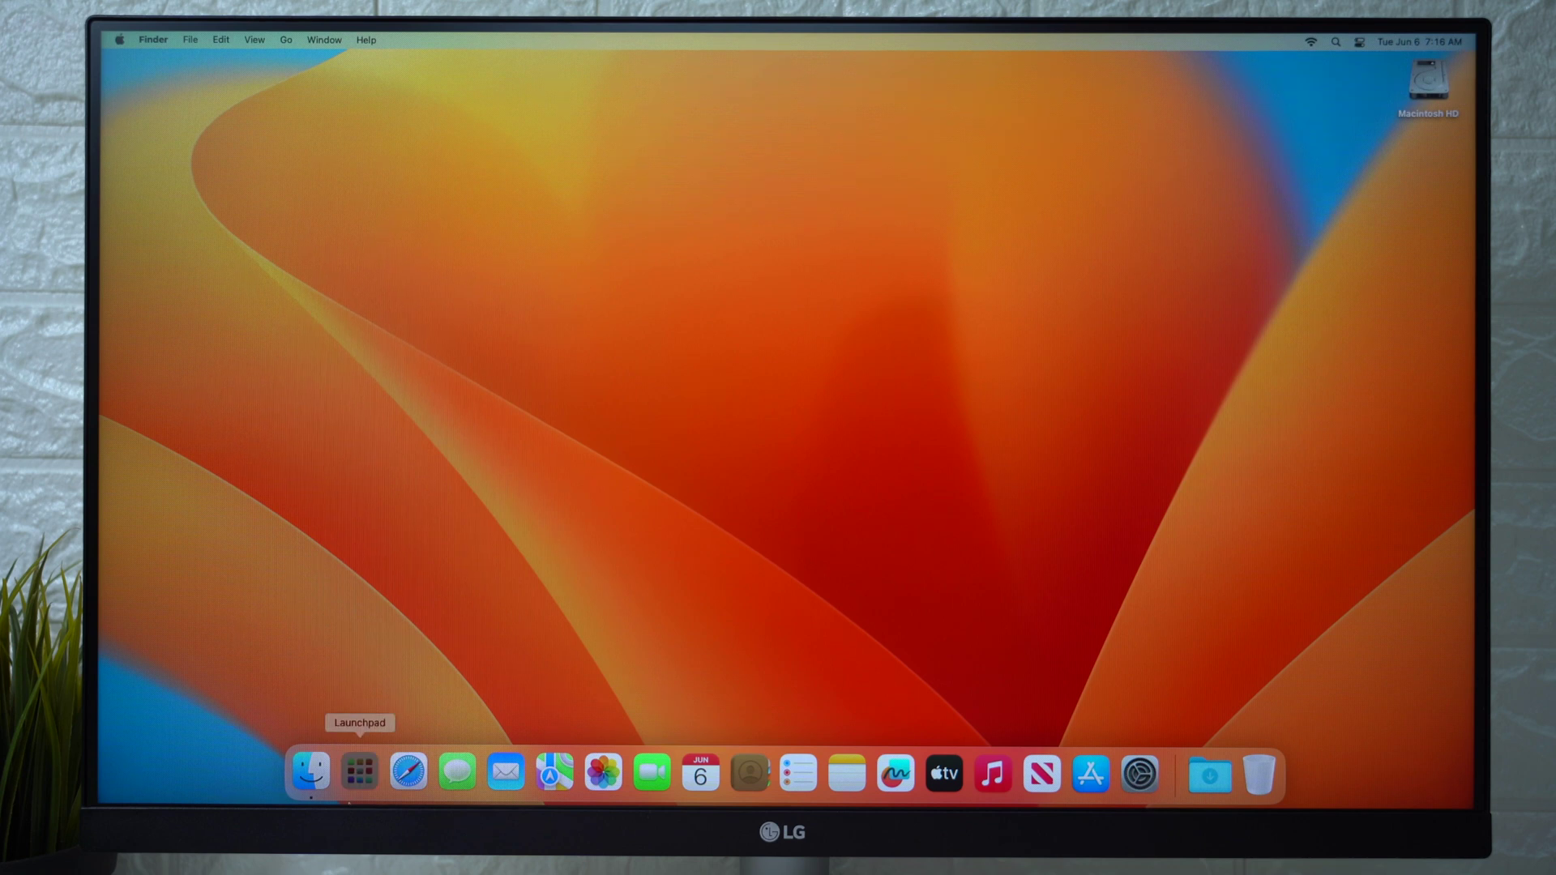
Open Launchpad to show the grid of installed apps.
click(360, 770)
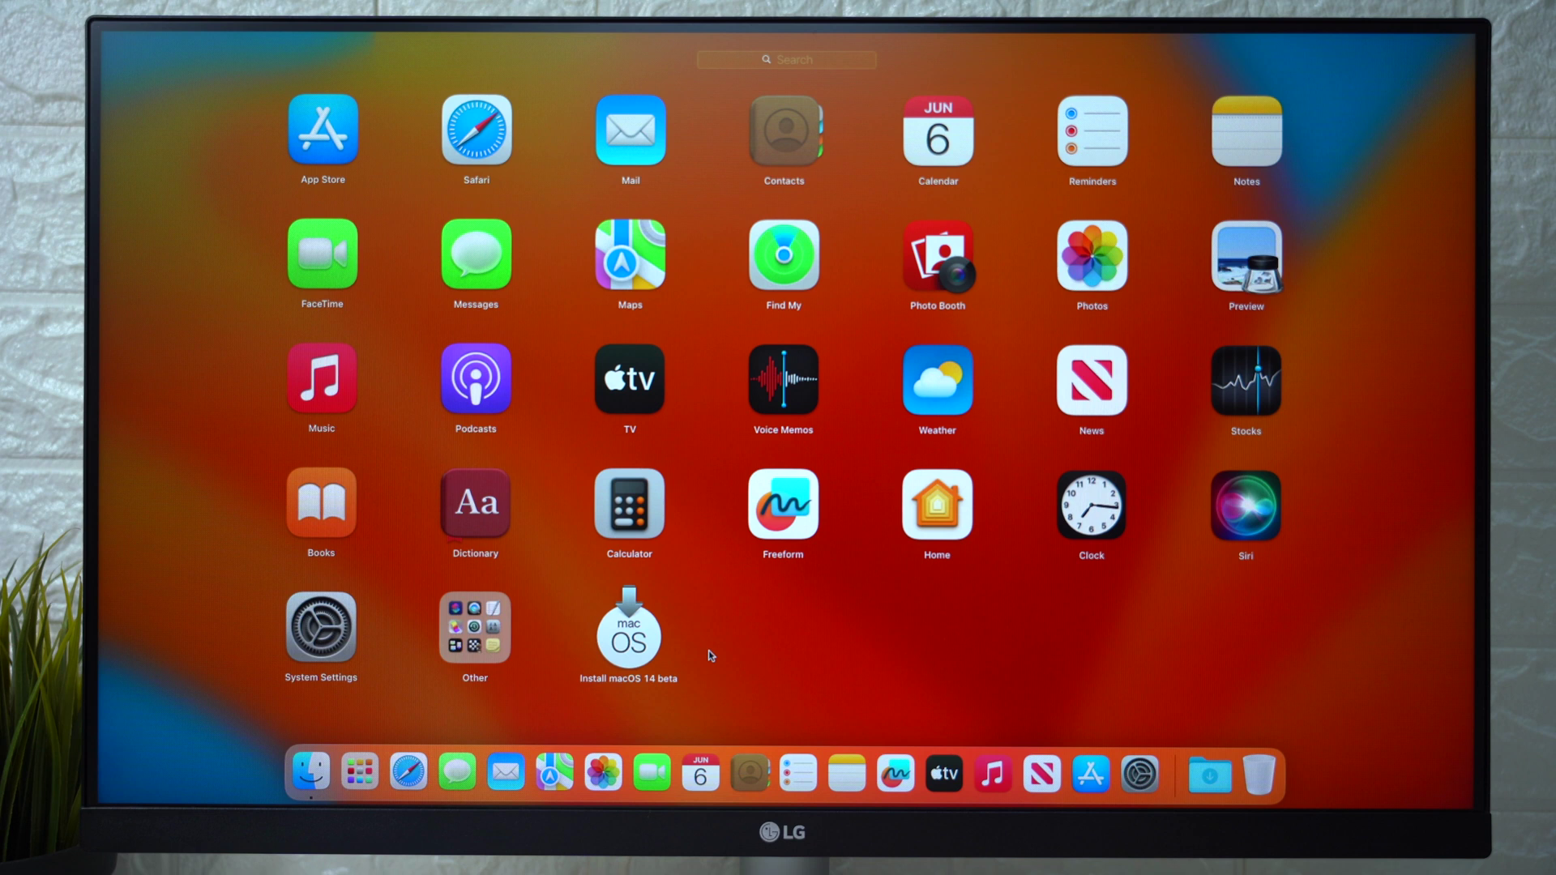
Launch Install macOS 14 beta and agree to its software license.
click(635, 644)
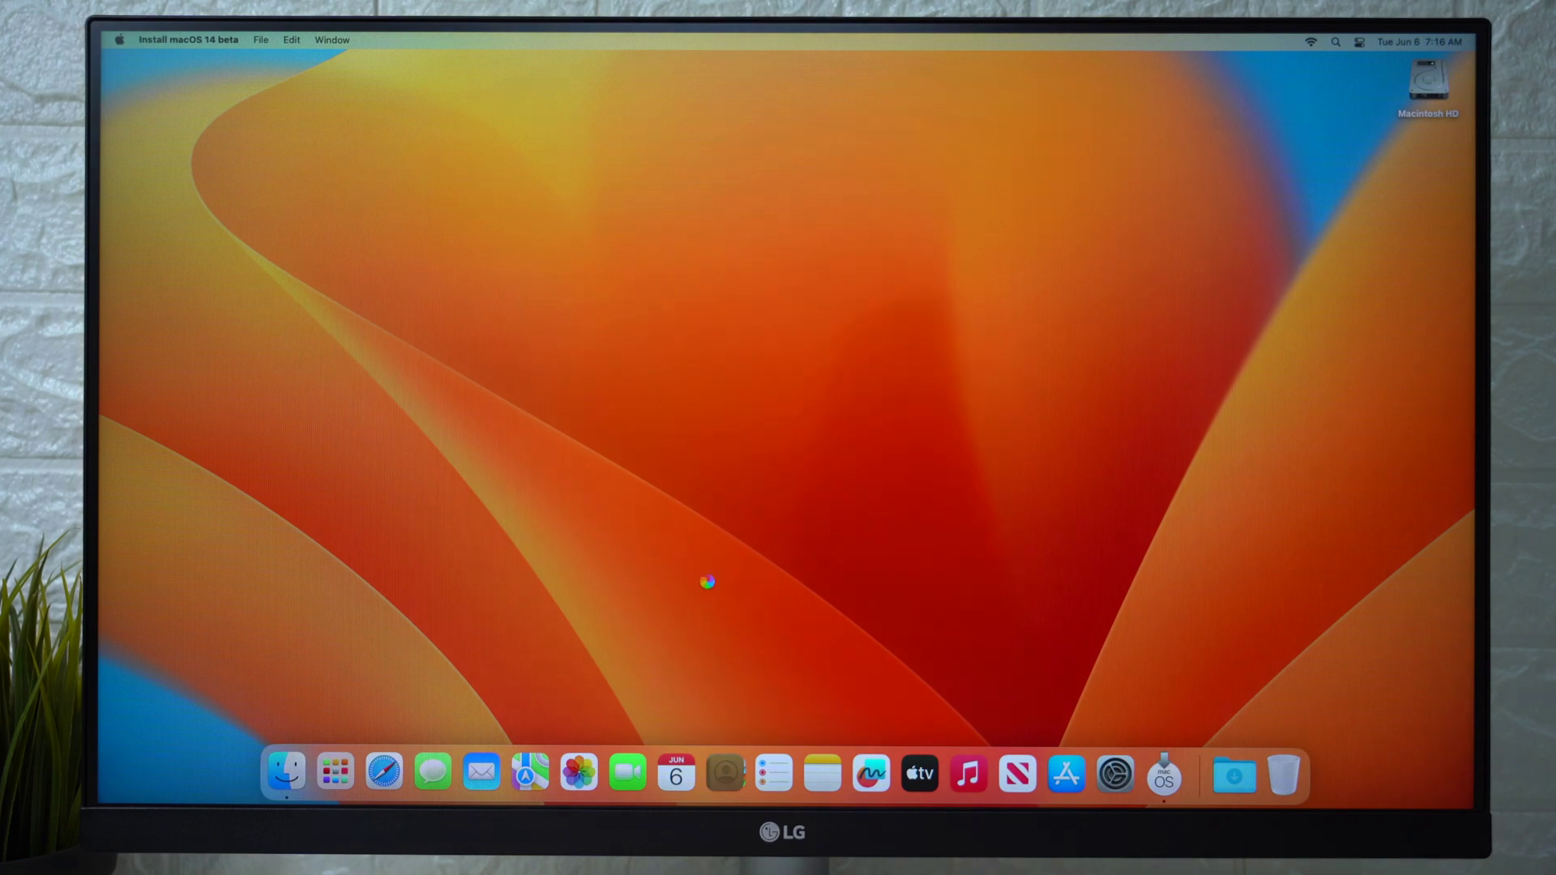
click(785, 528)
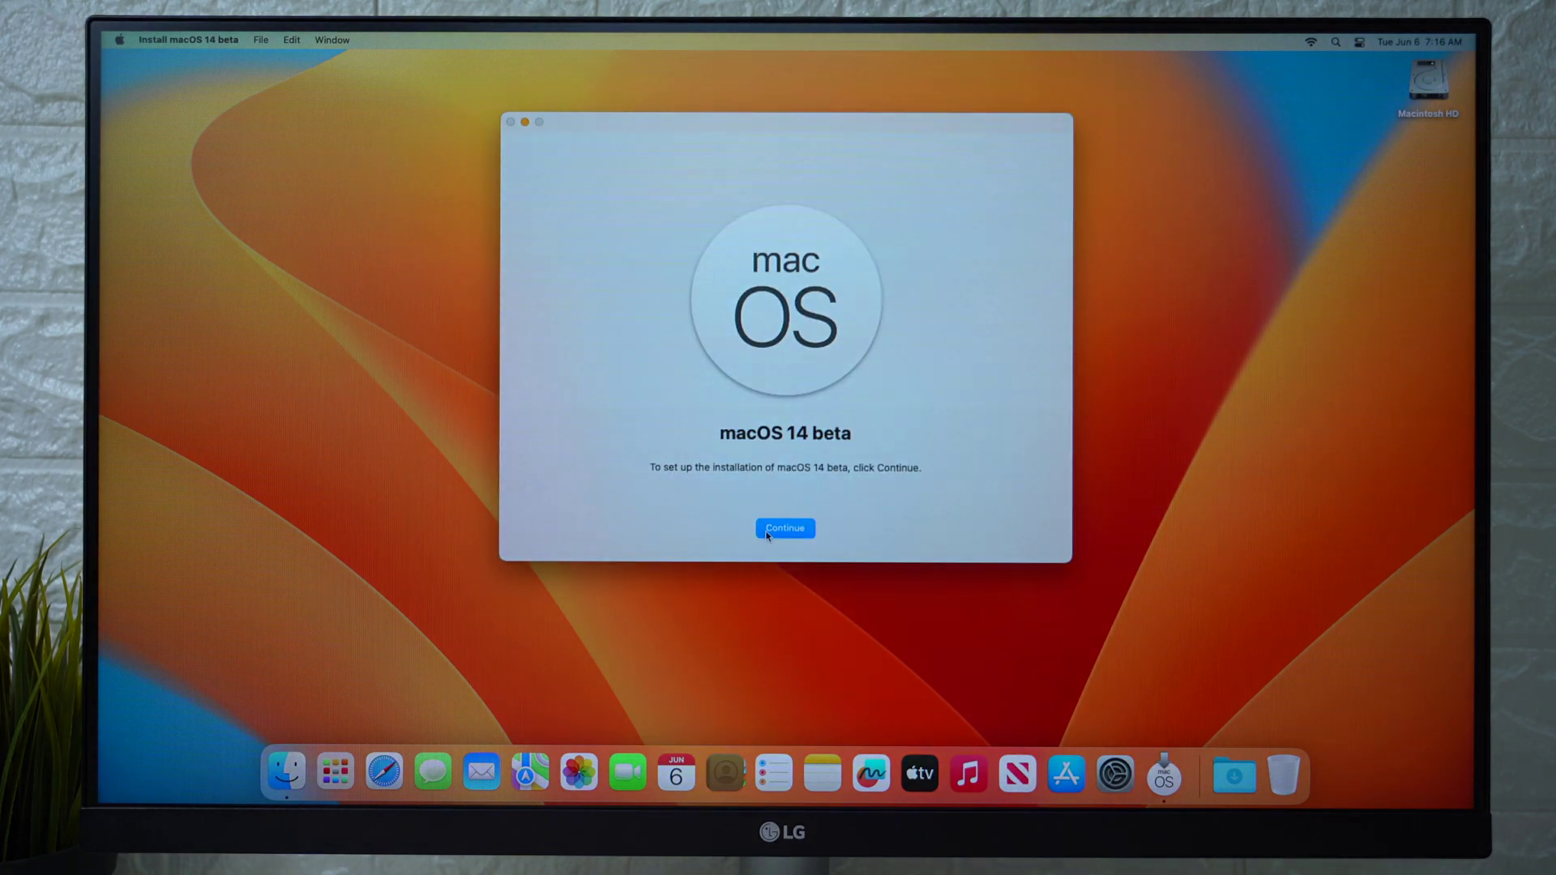
click(817, 528)
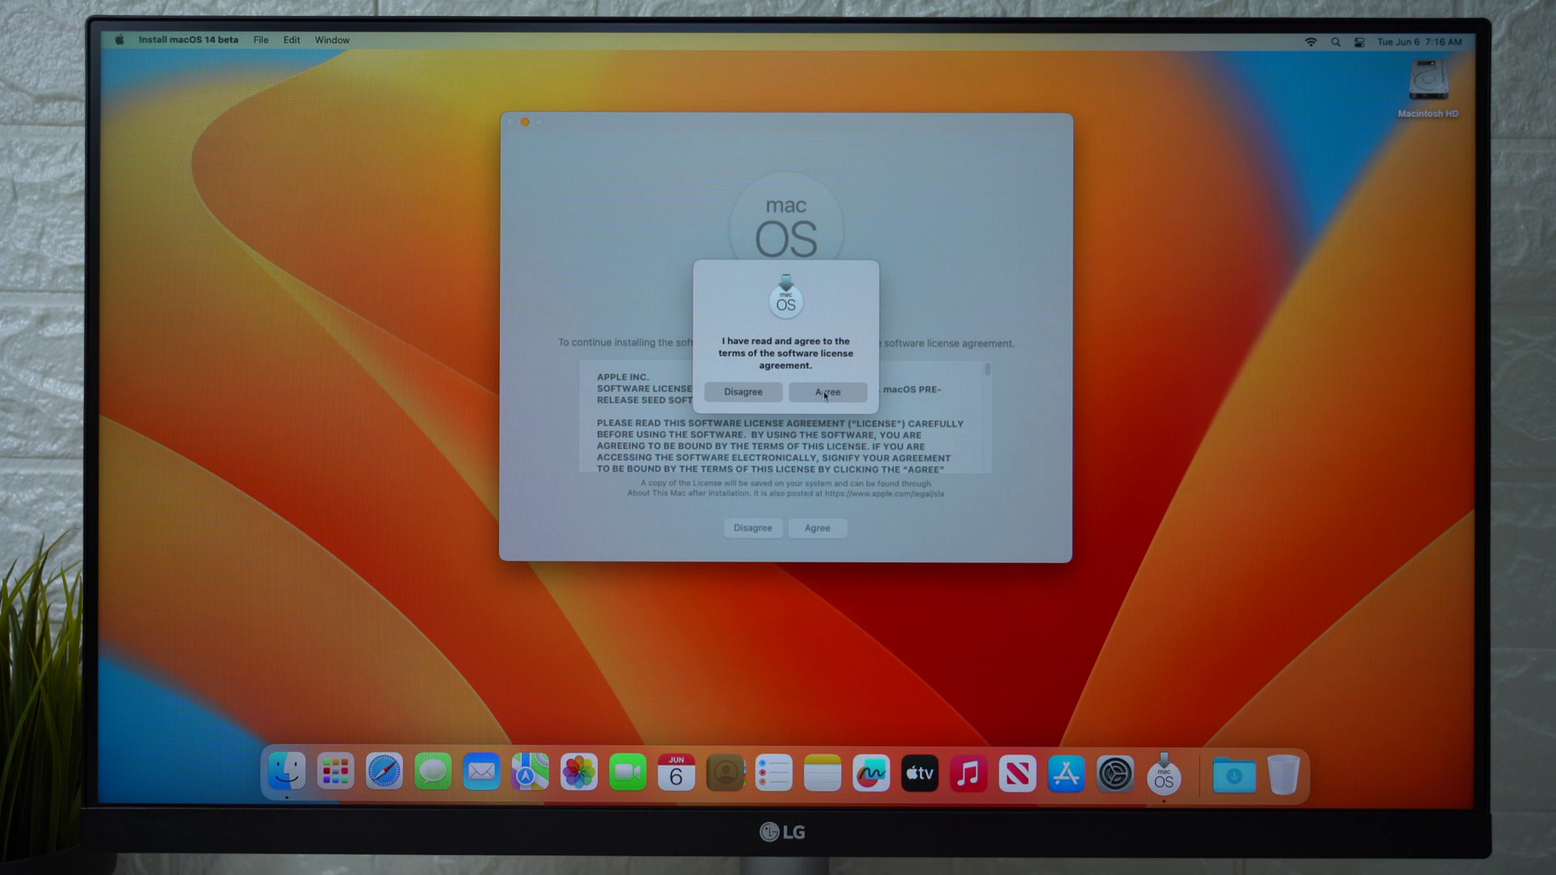
click(826, 392)
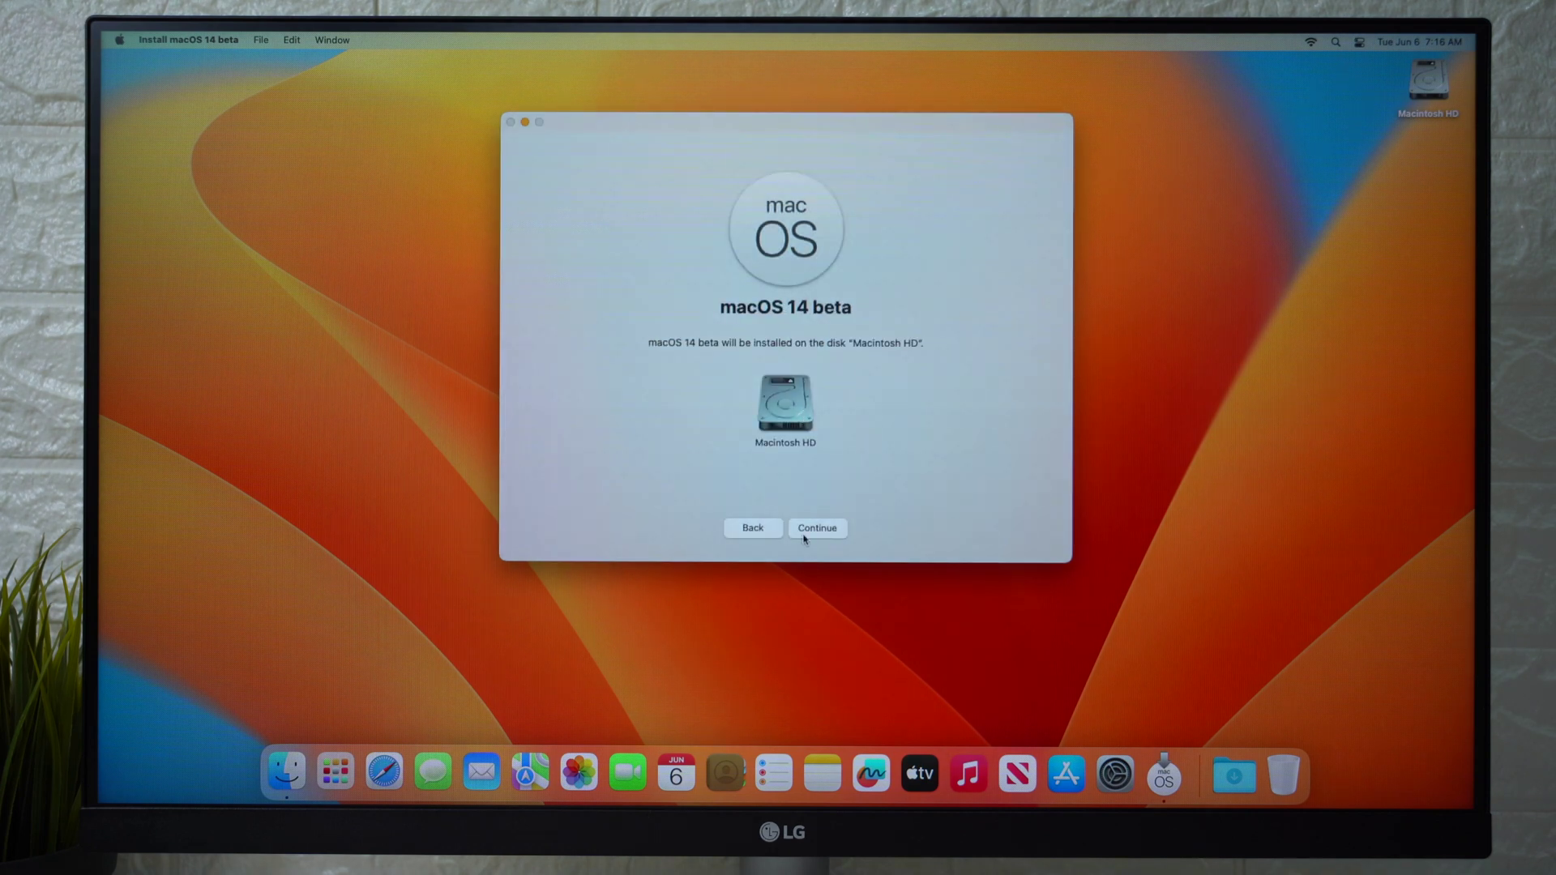
Install onto Macintosh HD, authorising with the administrator password.
click(803, 532)
text(••)
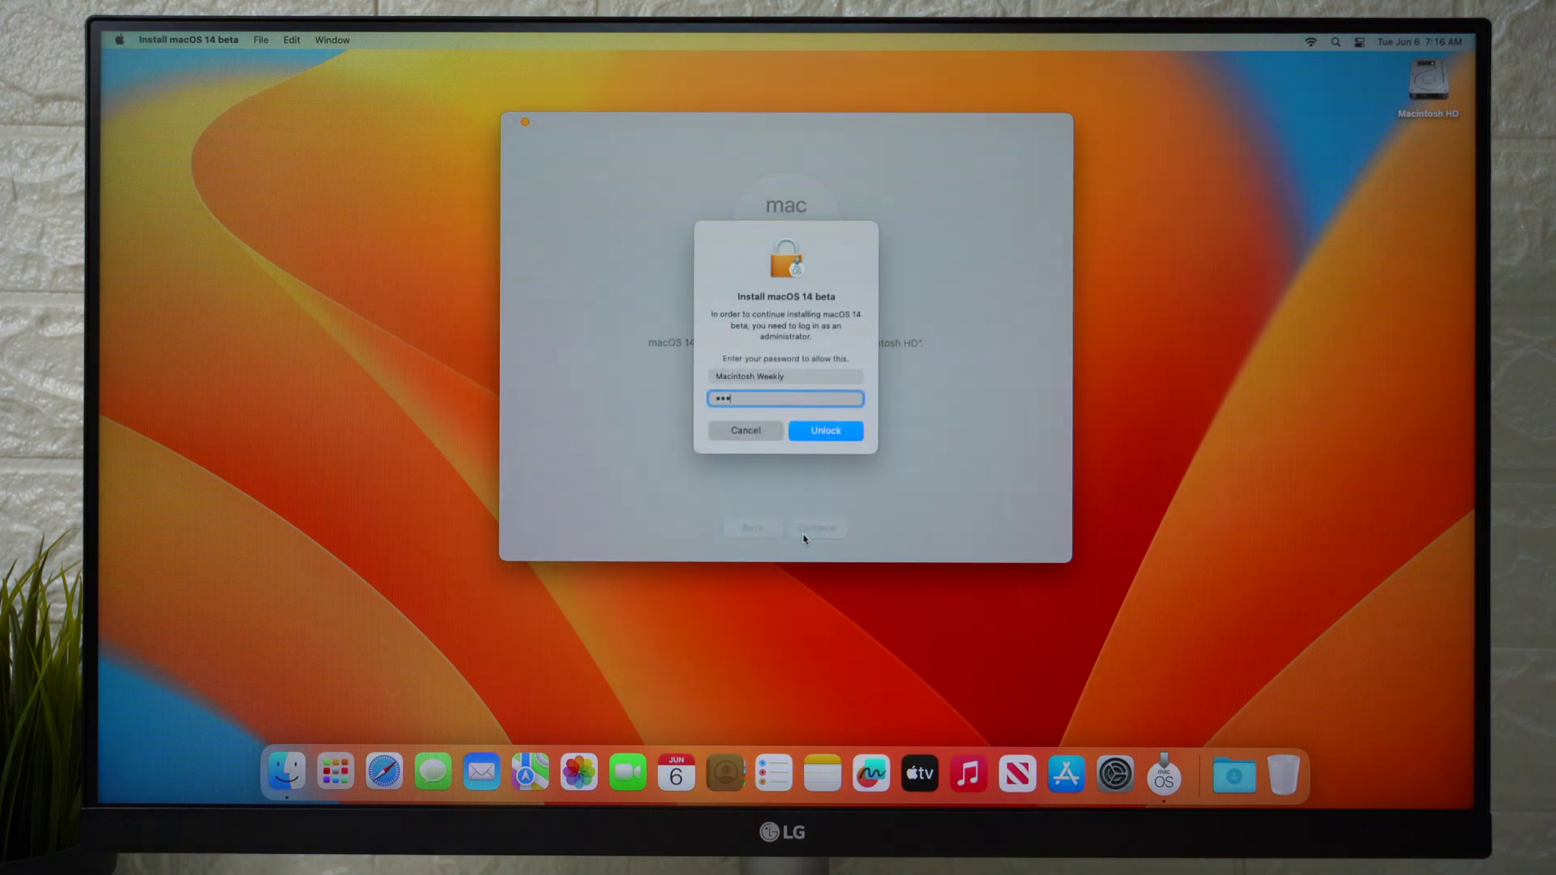
key(Return)
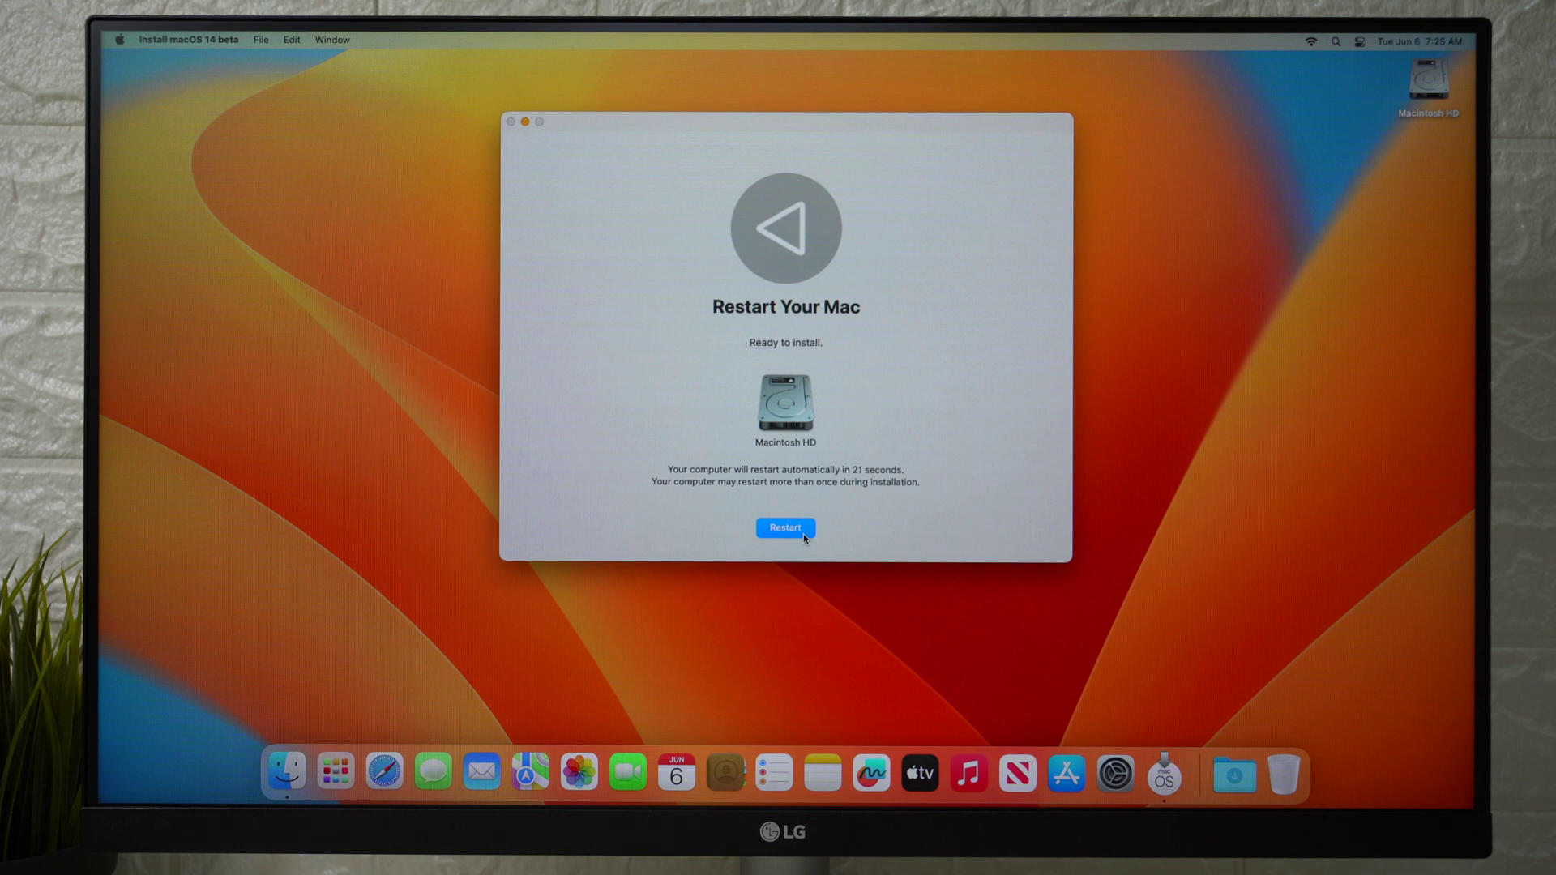
Restart the Mac to install macOS 14 and reach Setup Assistant.
click(803, 532)
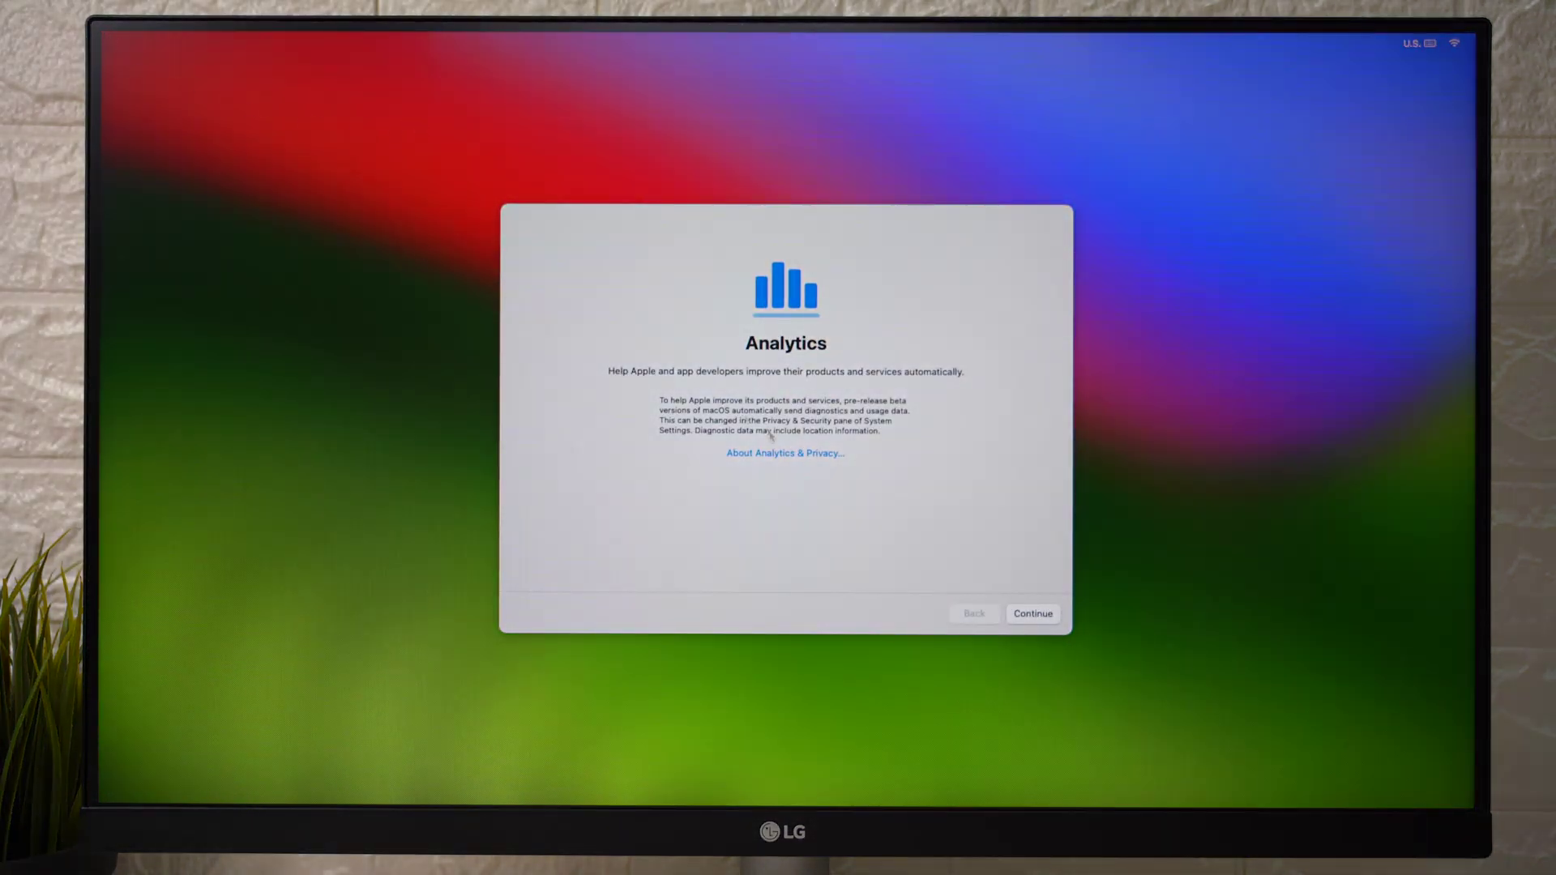
Get past the Analytics screen and open About This Mac from the Apple menu.
click(1038, 615)
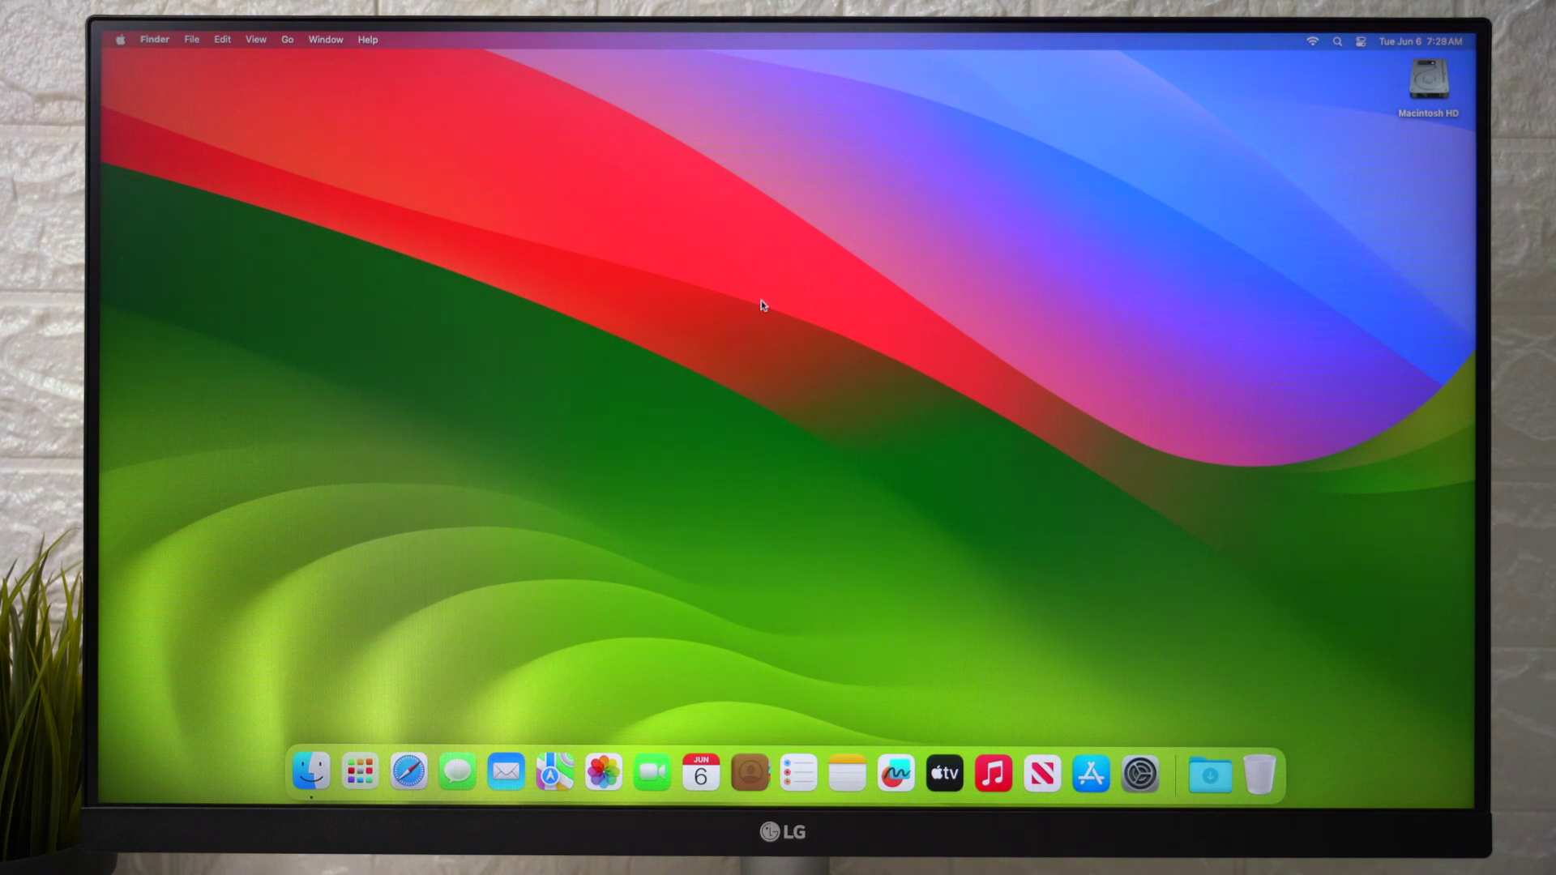
click(120, 39)
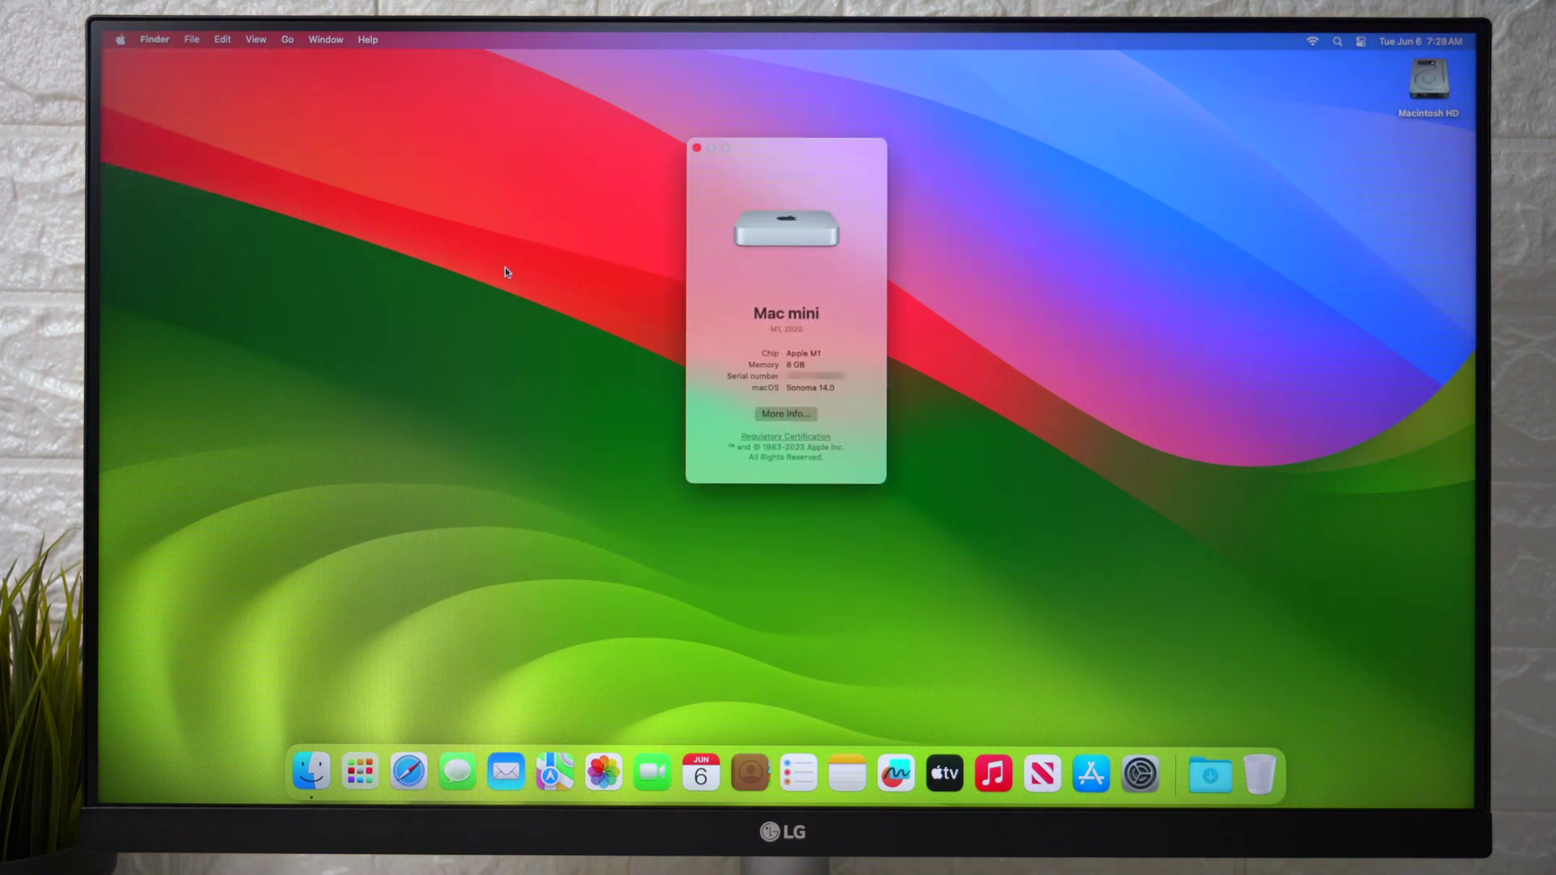